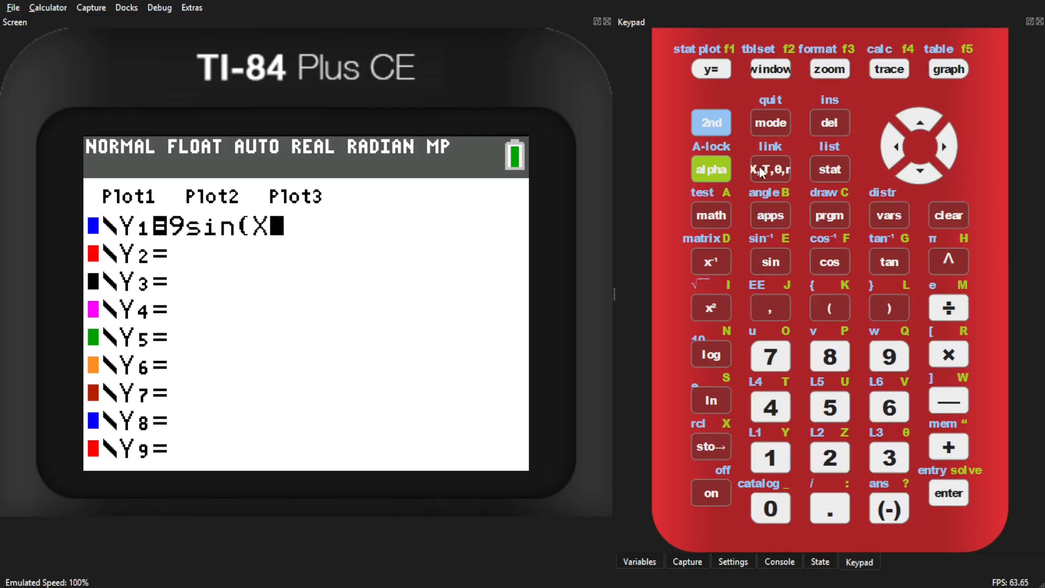
# Step: Complete Y1 as 9sin(X/π) and move to the Y2 line
pyautogui.click(949, 308)
pyautogui.click(712, 123)
pyautogui.click(949, 262)
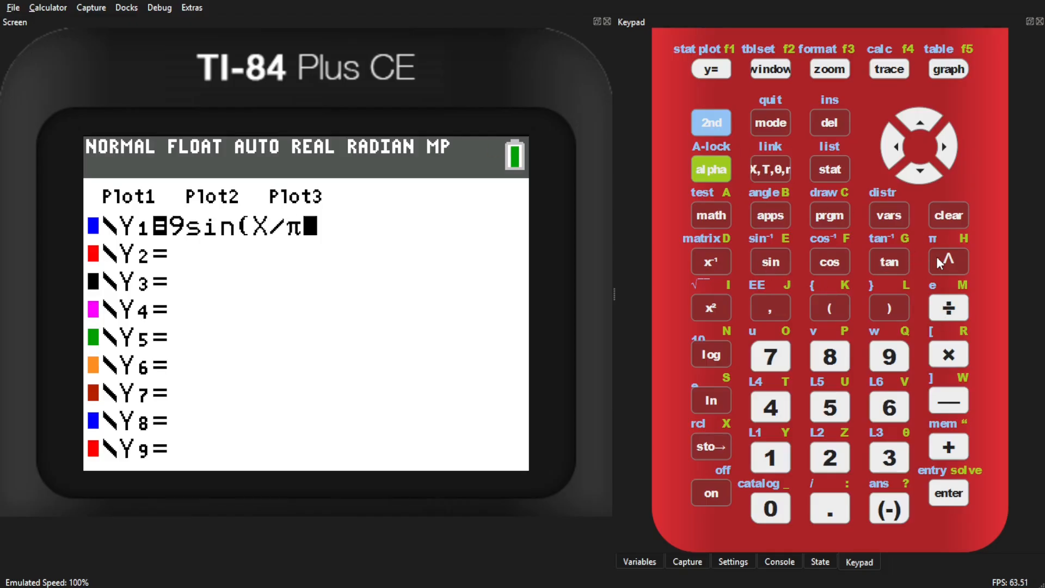
pyautogui.press(')')
pyautogui.write(')')
pyautogui.press('Return')
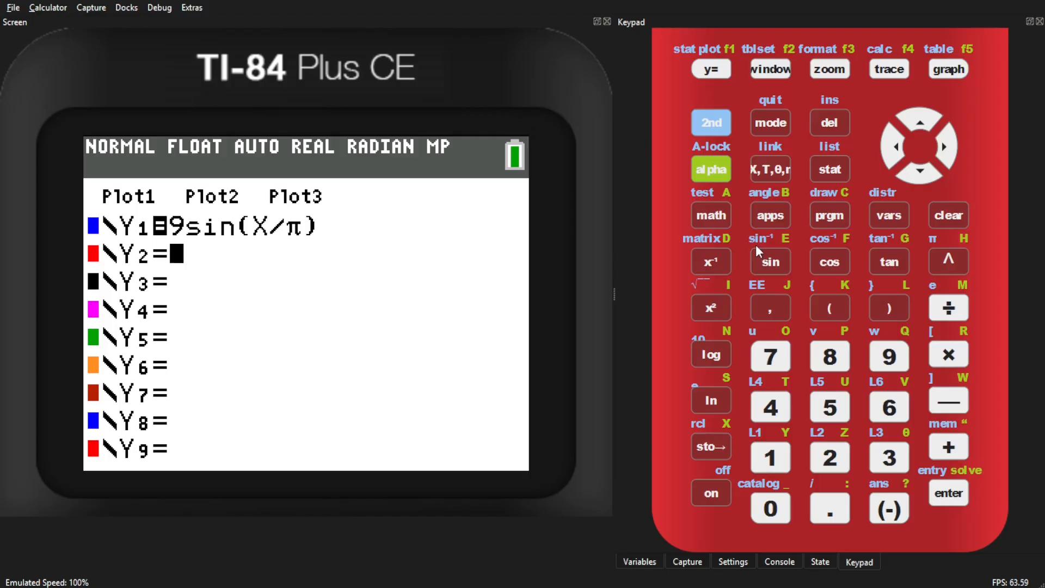
# Step: Define Y2 as 7cos(X/π) and graph both functions
pyautogui.click(770, 357)
pyautogui.click(829, 261)
pyautogui.press('alt')
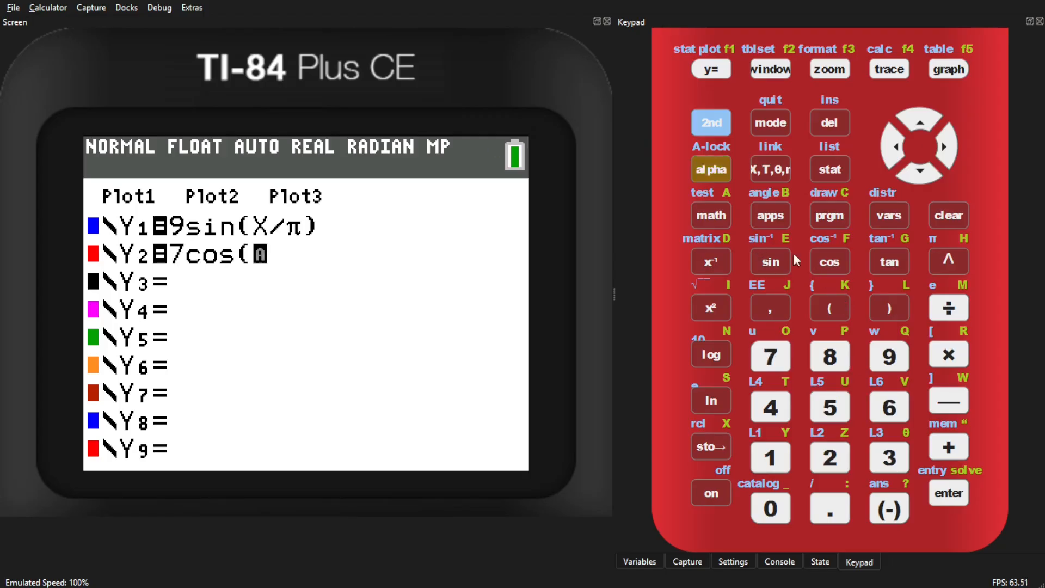
pyautogui.write('x')
pyautogui.click(949, 308)
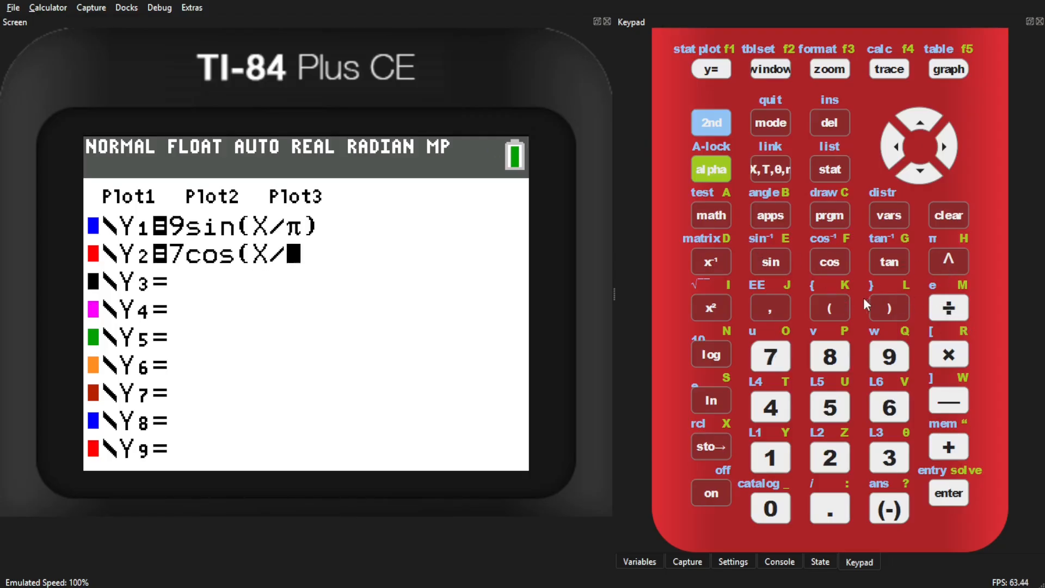
pyautogui.press('p')
pyautogui.click(889, 310)
pyautogui.click(949, 68)
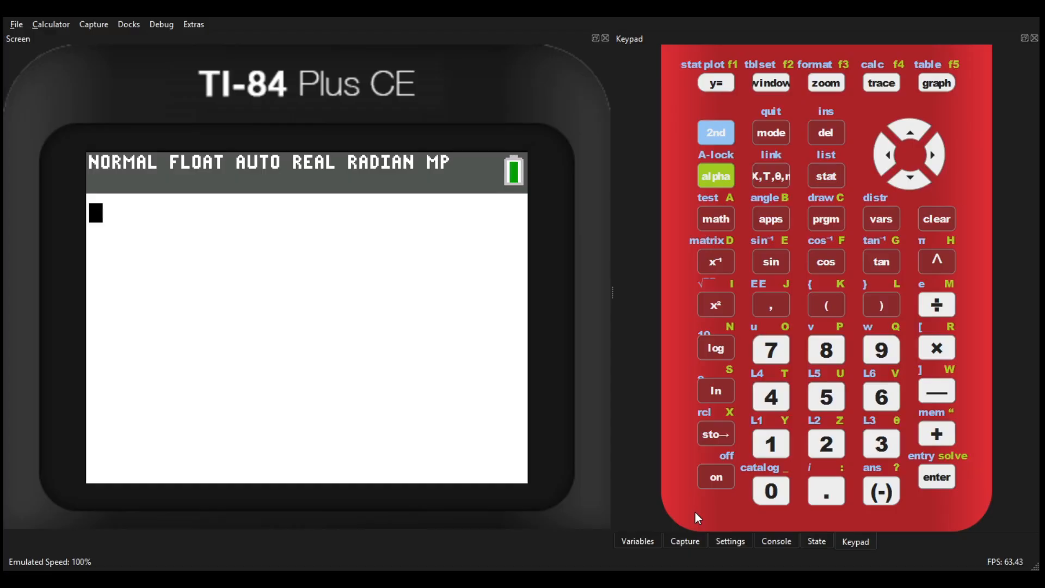
# Step: Show the calculator's About screen with its OS version via the MEMORY menu
pyautogui.press('2nd')
pyautogui.press('+')
pyautogui.press('1')
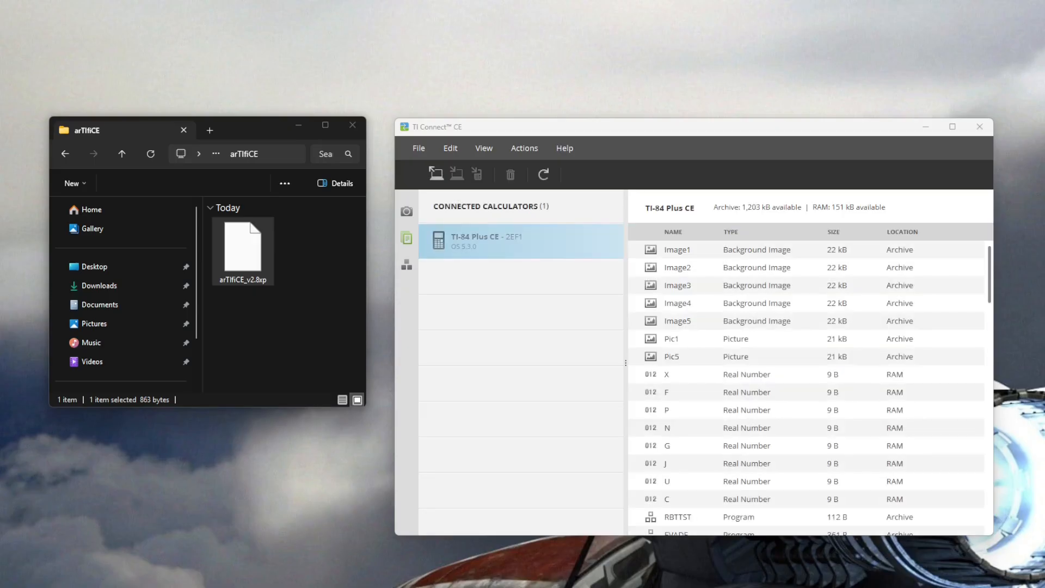
# Step: Send arTIfiCE_v2.8xp to the connected TI-84 Plus CE with Archive as the storage location
pyautogui.moveTo(243, 249); pyautogui.dragTo(705, 354)
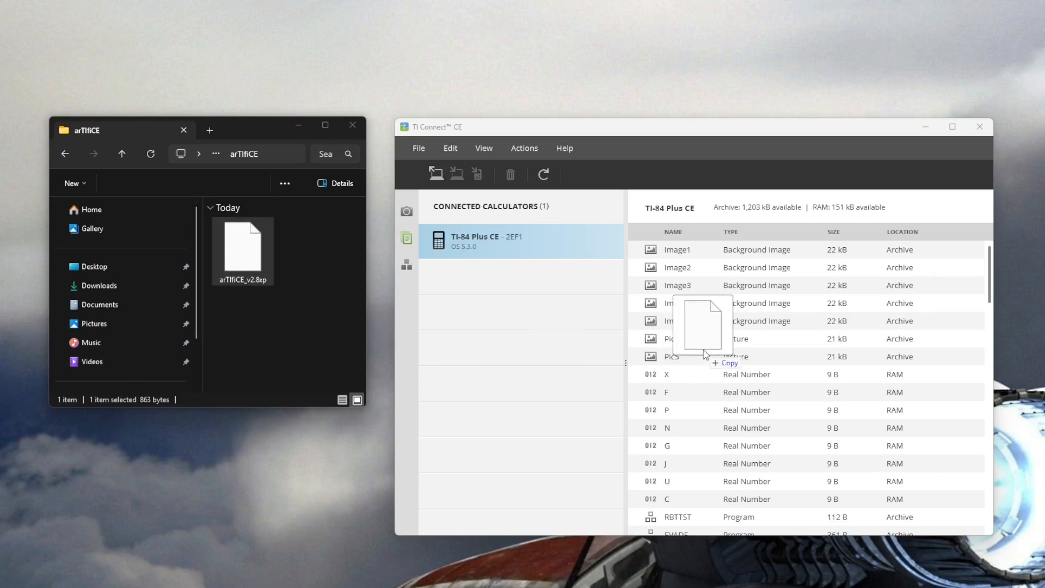
pyautogui.moveTo(609, 323); pyautogui.dragTo(581, 211)
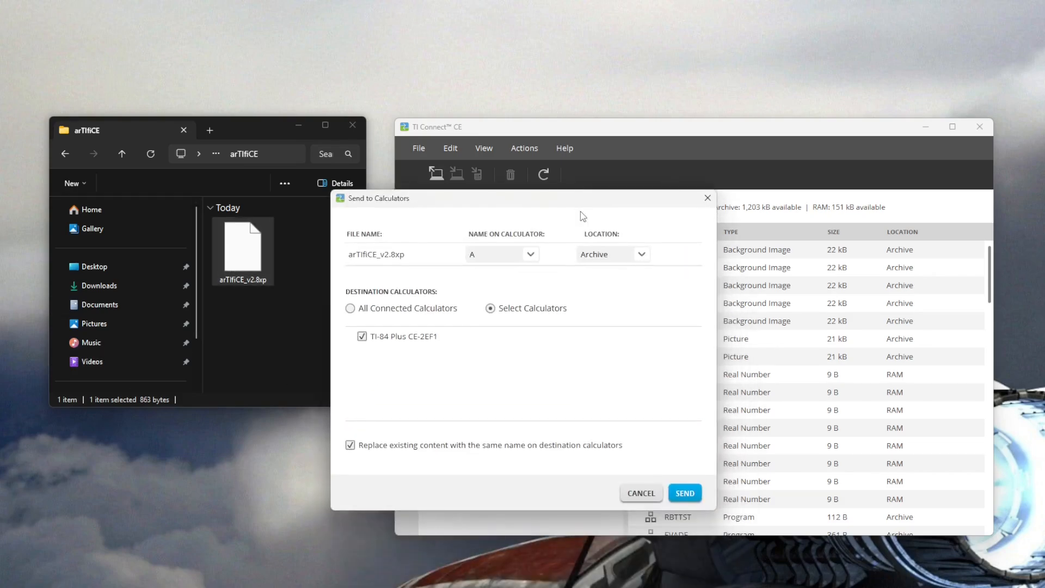
pyautogui.click(616, 254)
pyautogui.click(608, 269)
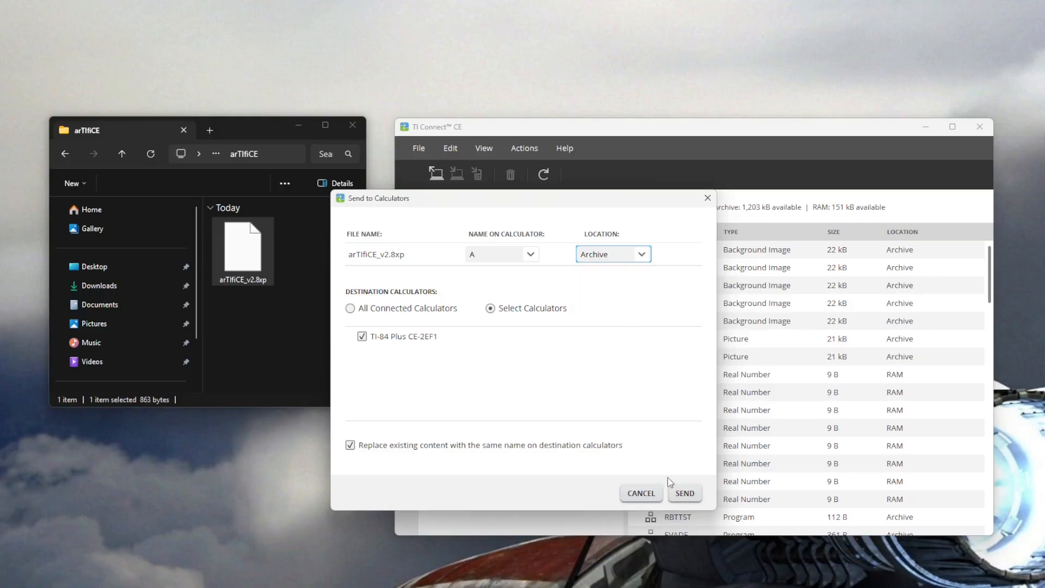
pyautogui.click(686, 494)
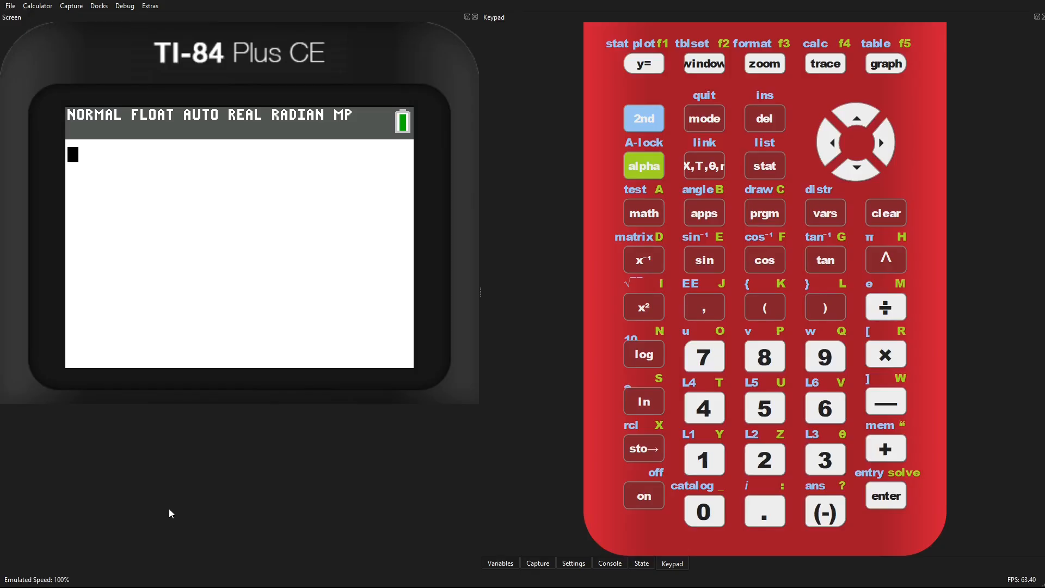
# Step: Start the arTIfiCE shell, play a few moves of CE2048 and quit back to the shell
pyautogui.press('Return')
pyautogui.press('Return')
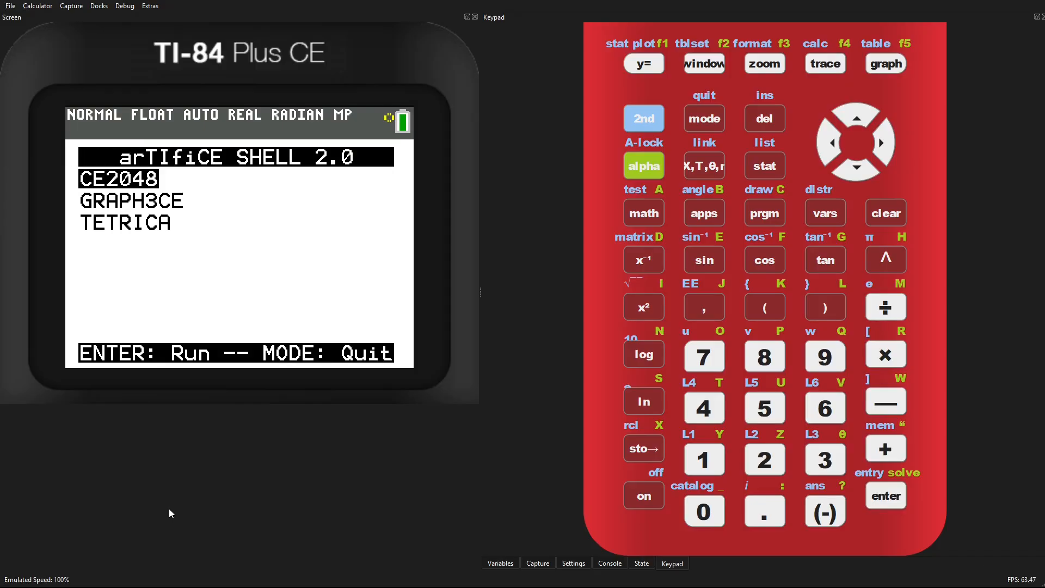
pyautogui.press('Return')
pyautogui.press('Left')
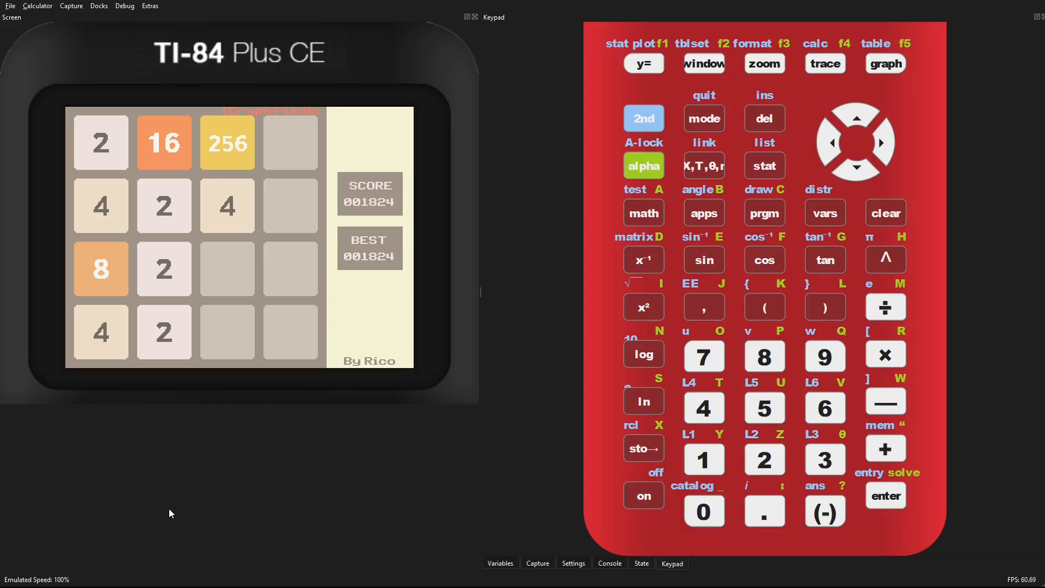
pyautogui.press('Right')
pyautogui.press('Up')
pyautogui.press('Right')
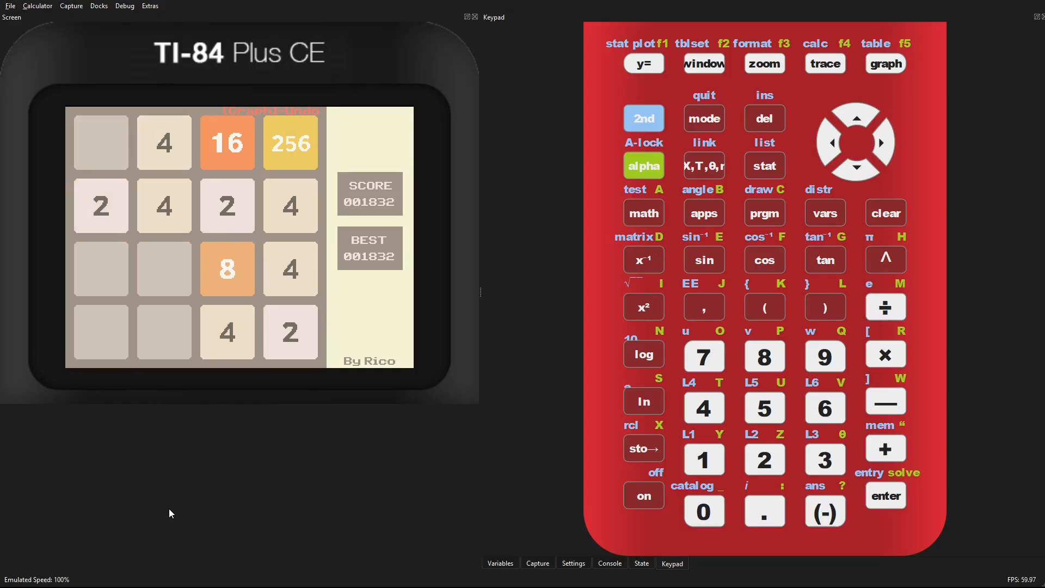
pyautogui.press('Up')
pyautogui.press('Escape')
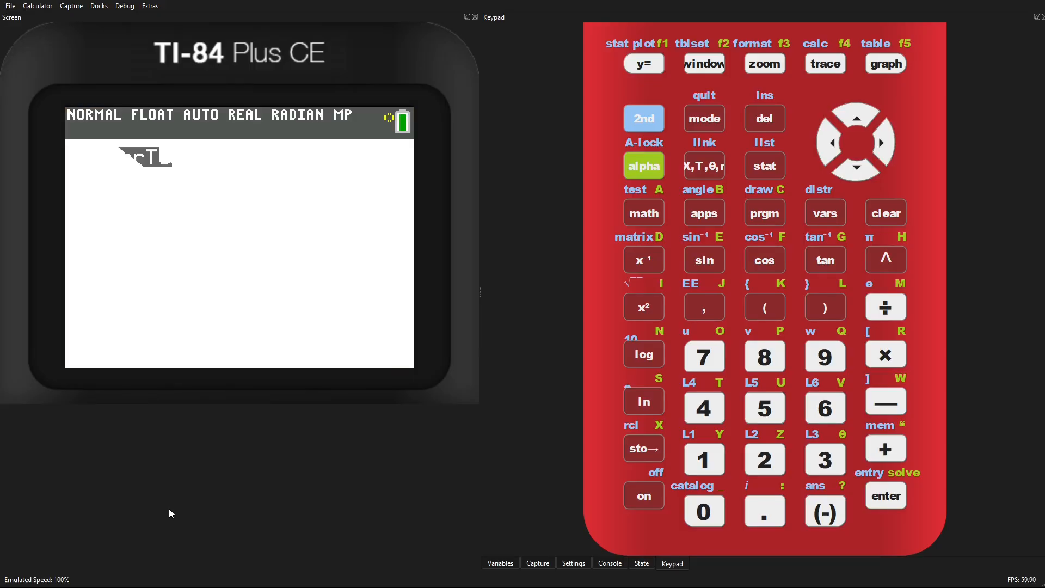
# Step: Launch GRAPH3CE, view its window, zoom and equation screens, and quit to the shell
pyautogui.press('Down')
pyautogui.press('Return')
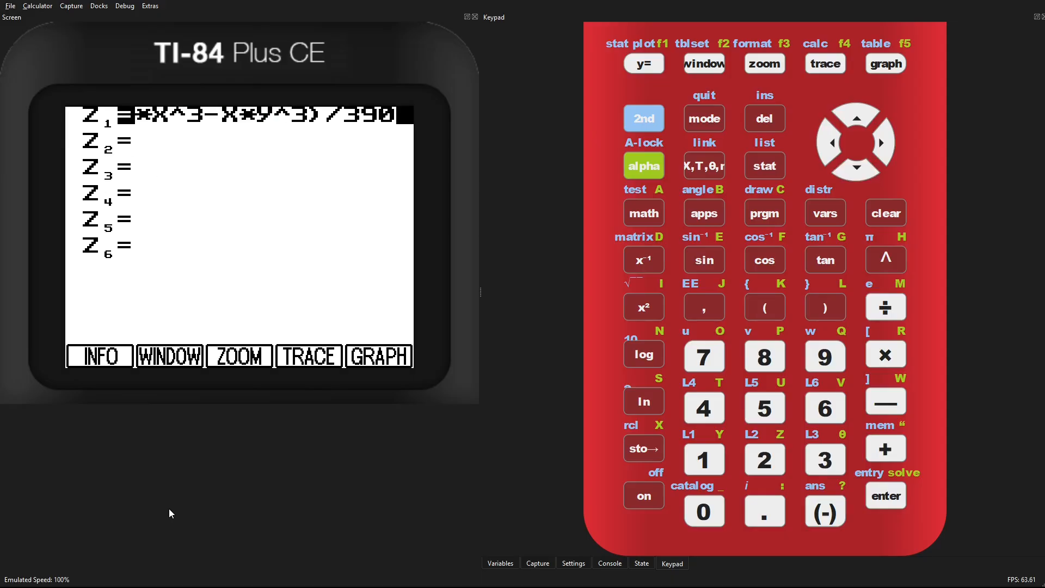
pyautogui.press('F2')
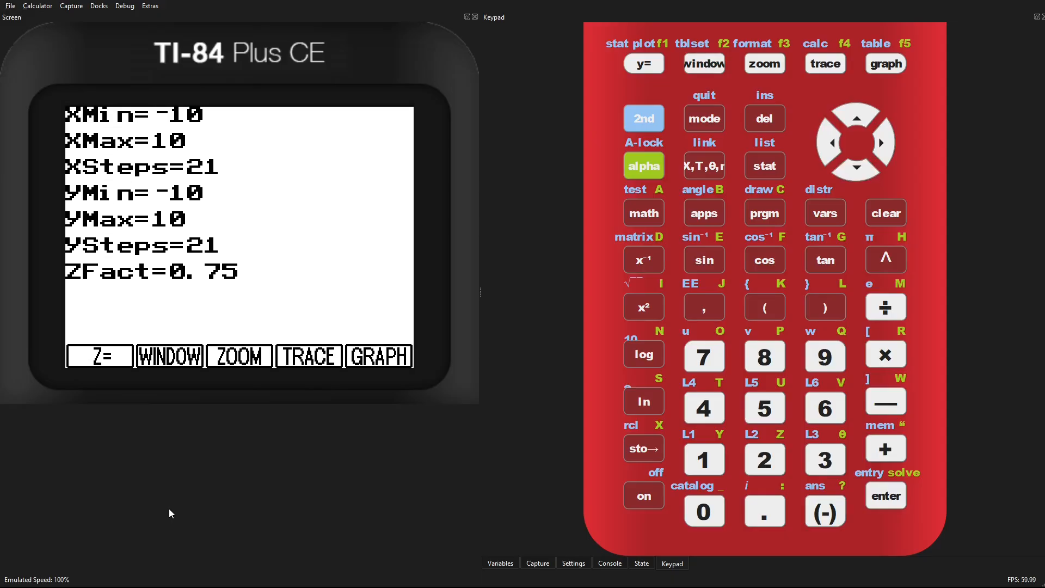
pyautogui.press('F3')
pyautogui.press('F1')
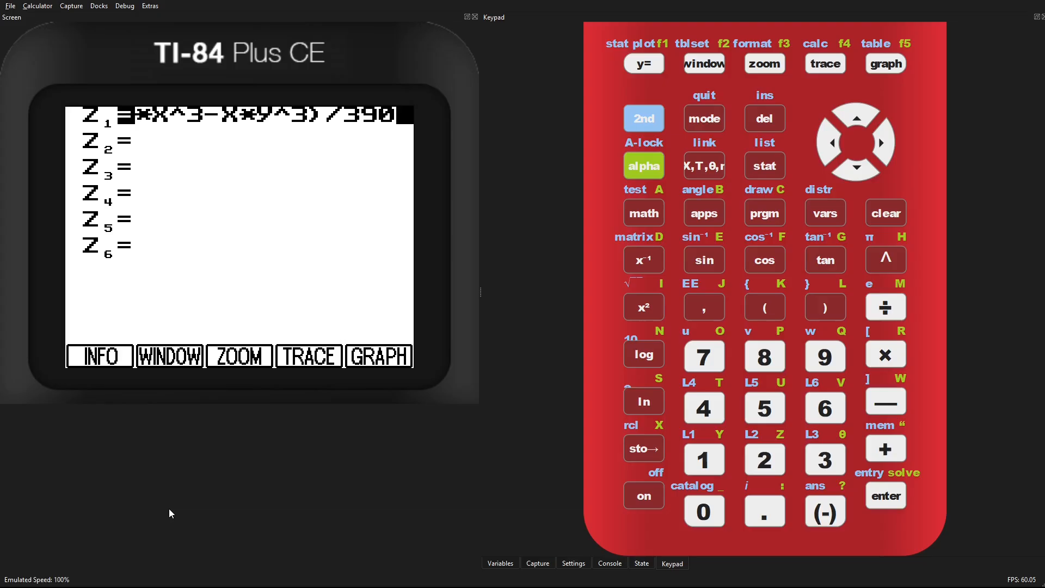
pyautogui.press('Escape')
# Step: Launch Tetric A, start a Marathon game and exit back to the shell
pyautogui.press('Down')
pyautogui.press('Down')
pyautogui.press('Return')
pyautogui.press('Return')
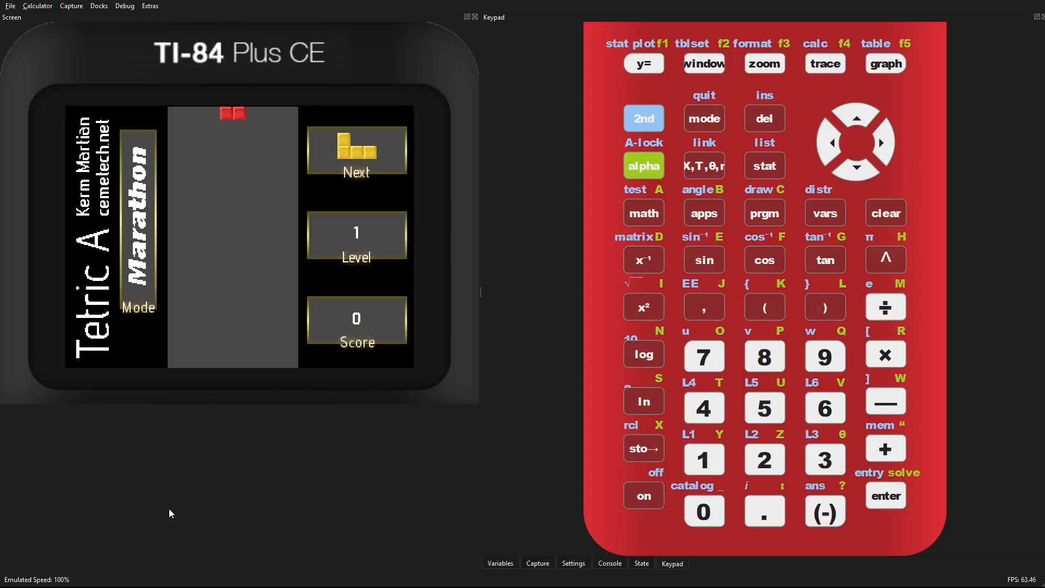
pyautogui.press('Down')
pyautogui.press('Down')
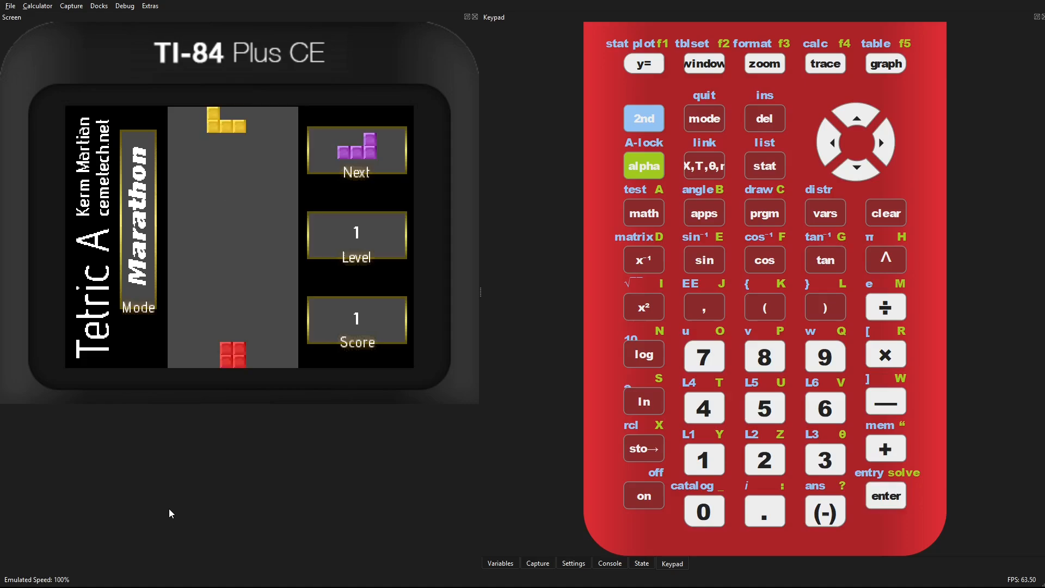
pyautogui.press('Escape')
pyautogui.press('Escape')
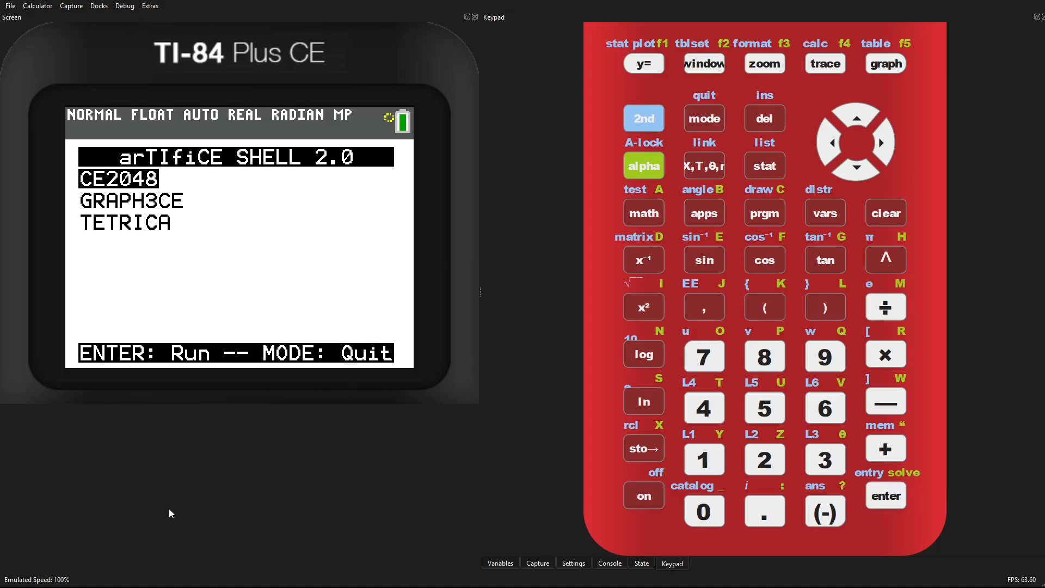